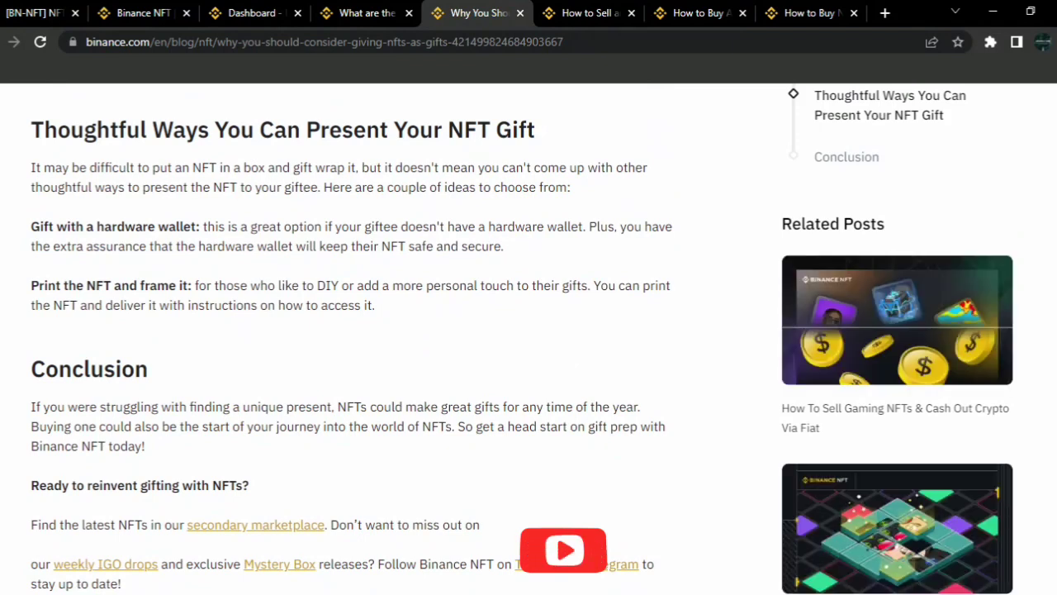
Leave the NFT gifting article and return to the sale listing form for the 100k Twitter Followers NFT
scroll(522, 339, "down", 1)
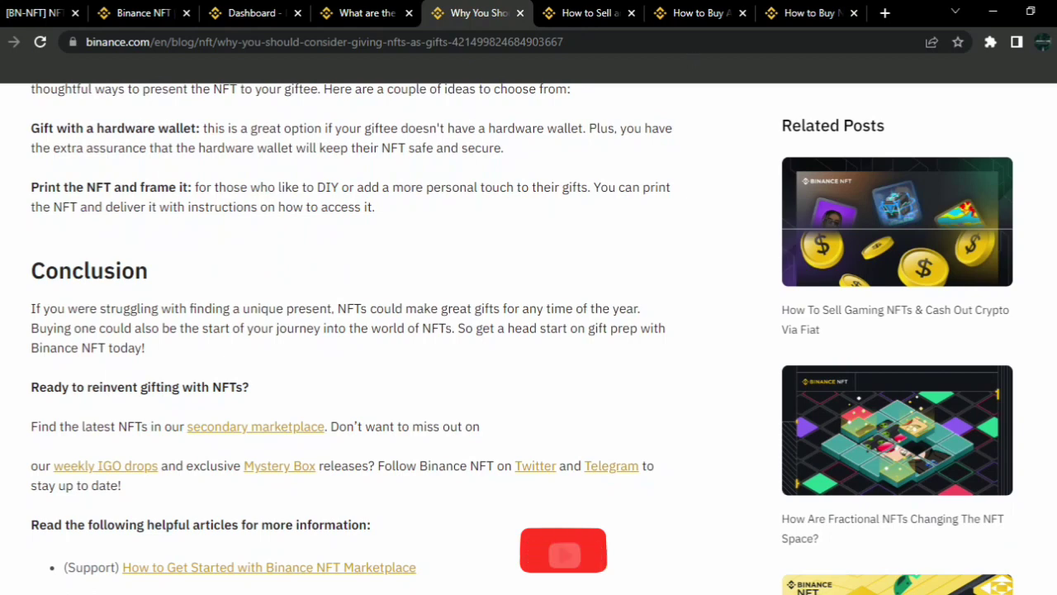
left_click(554, 19)
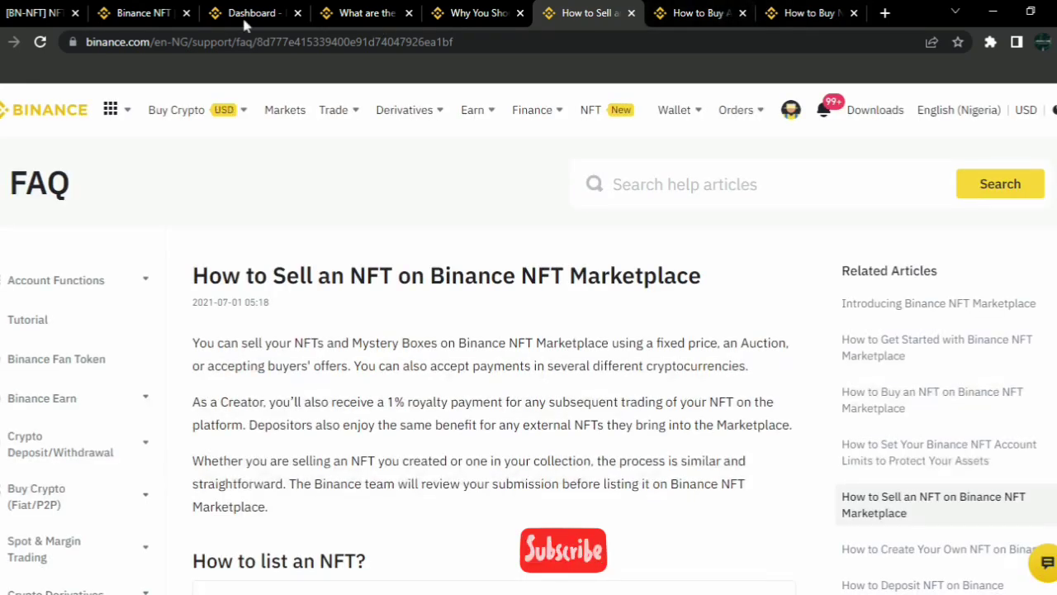
left_click(147, 17)
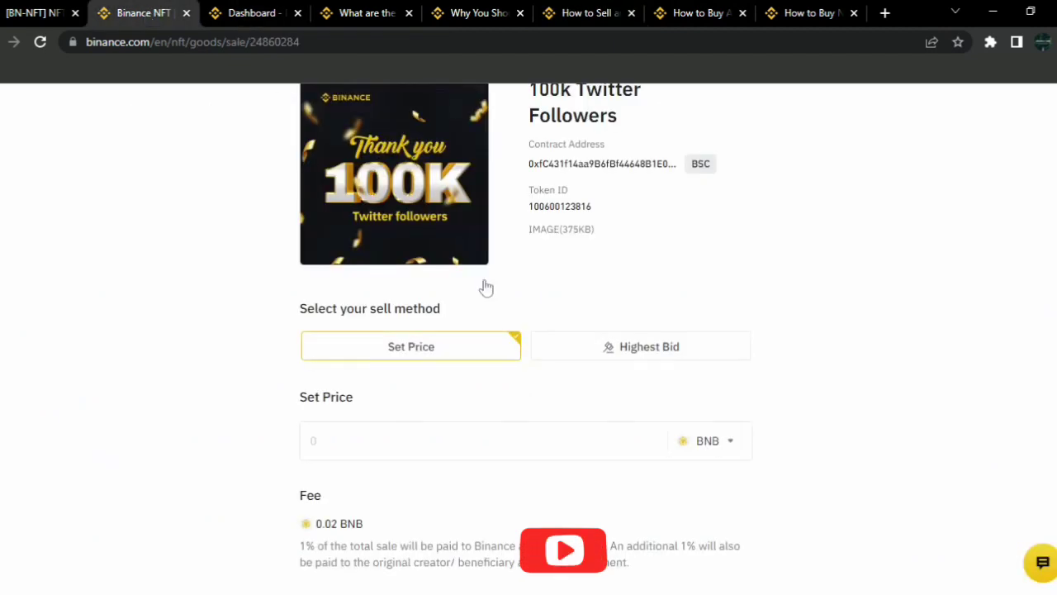
Set a fixed sale price of 10 BNB for the 100k Twitter Followers NFT
left_click(421, 444)
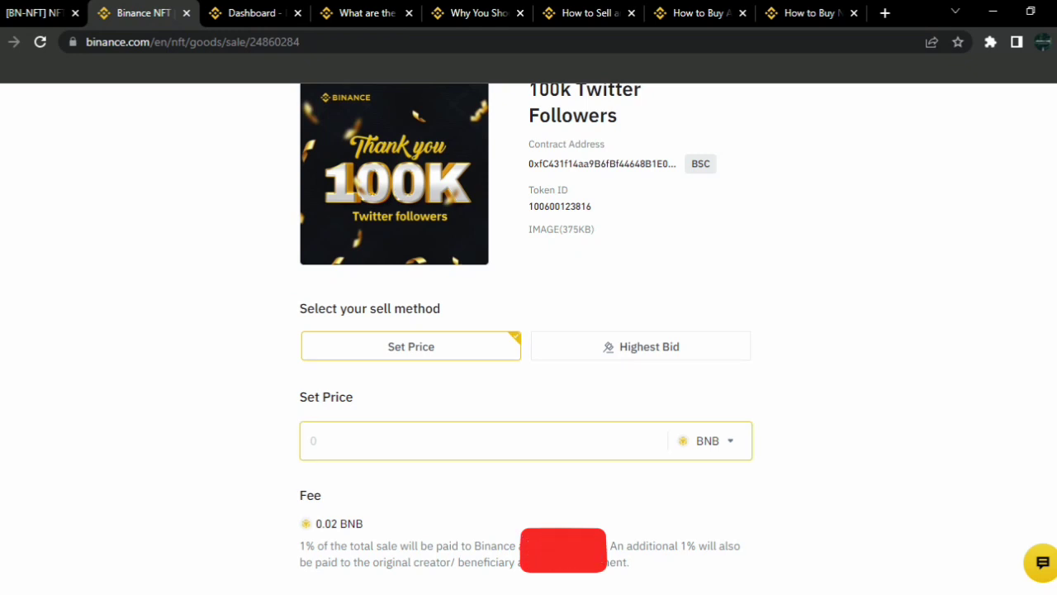
left_click(368, 511)
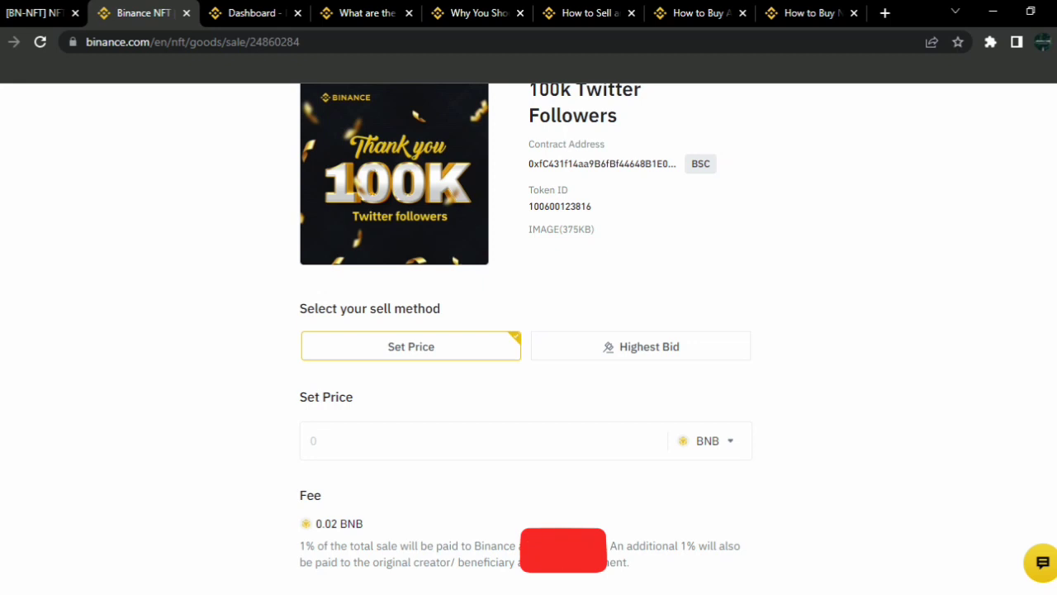
left_click(364, 437)
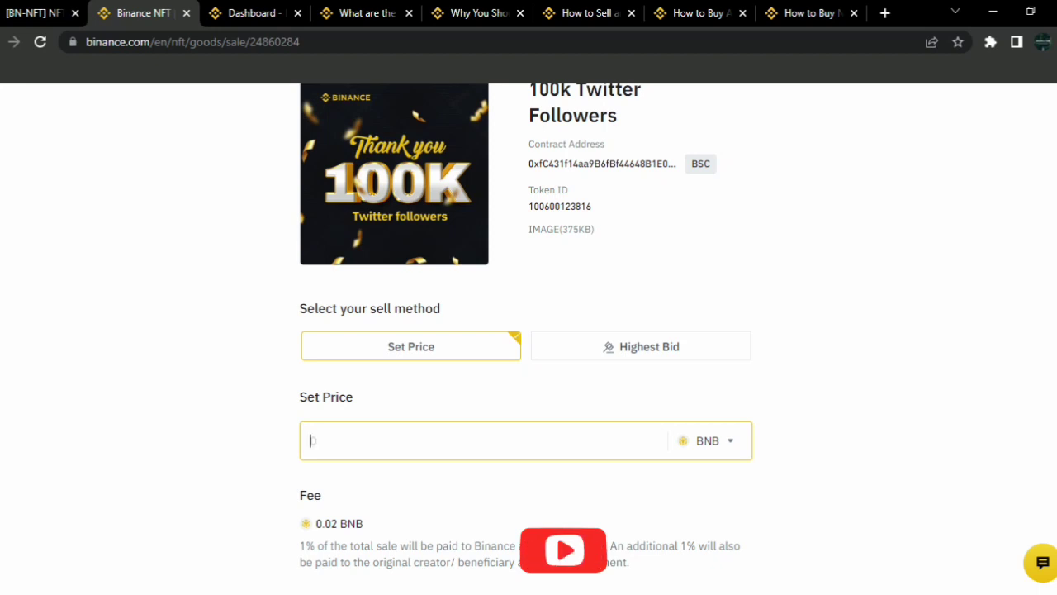
type("1")
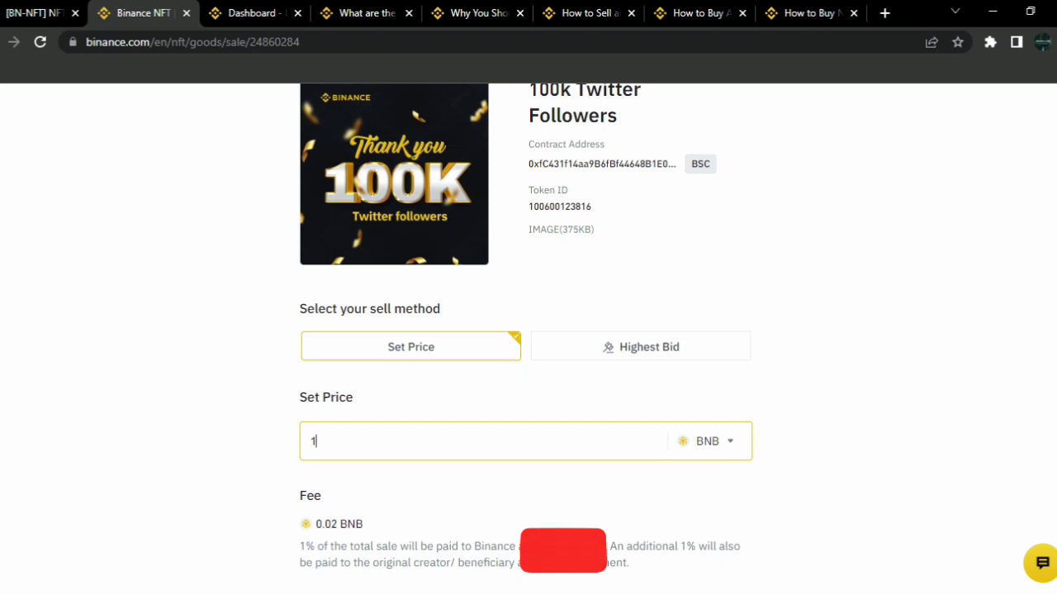
type("0")
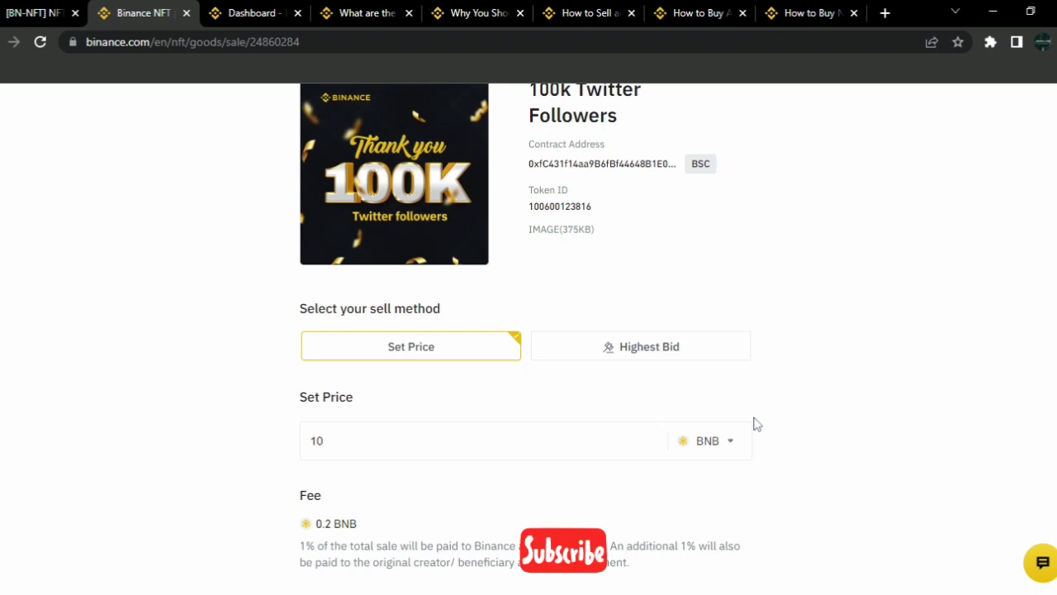
Change the sell method to Highest Bid and set the minimum bid to 5 BNB
left_click(644, 363)
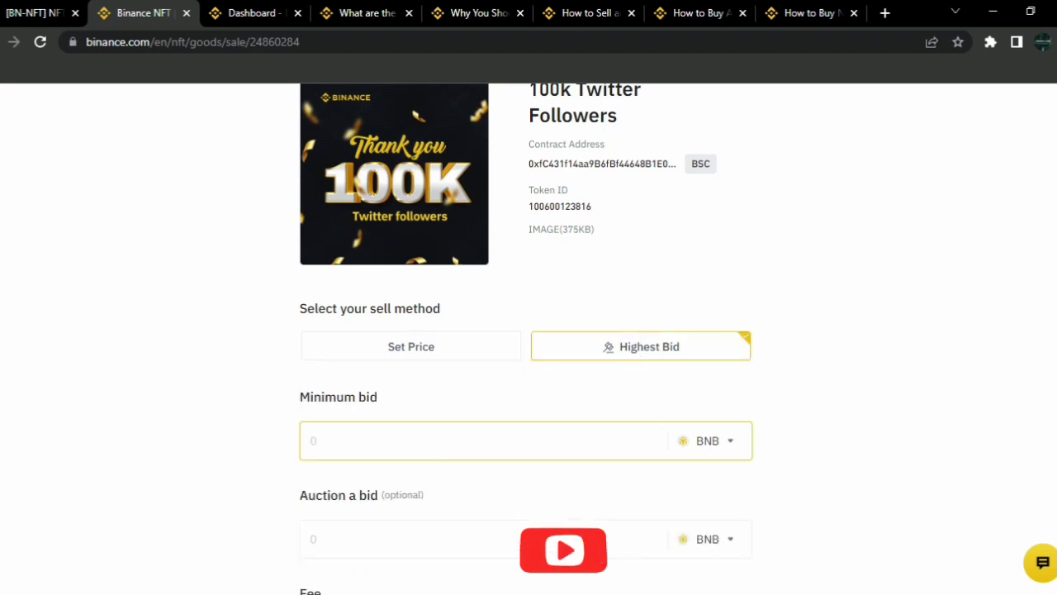
left_click(343, 449)
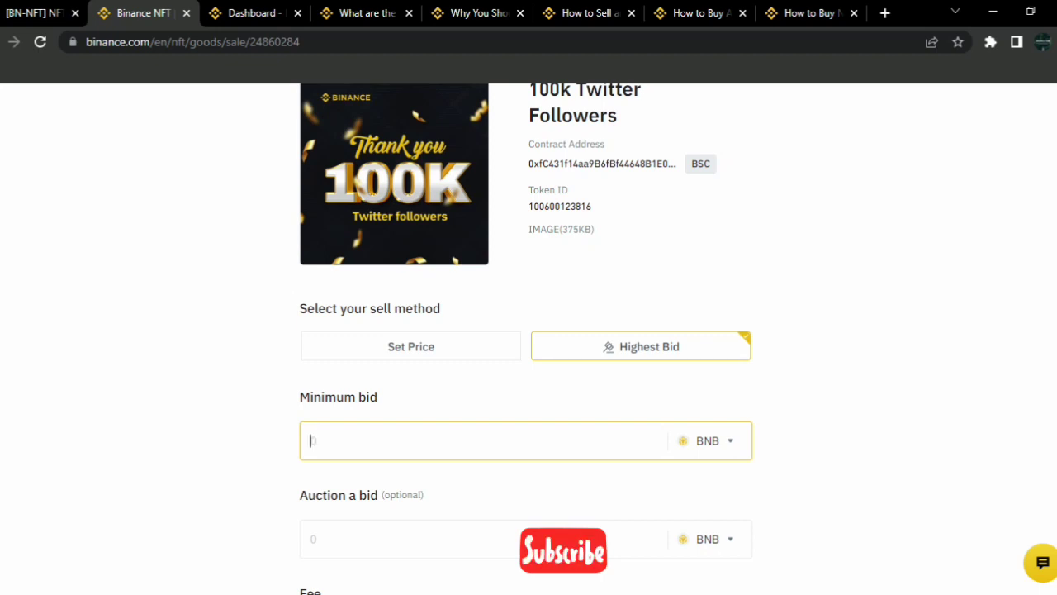
type("5")
left_click(333, 506)
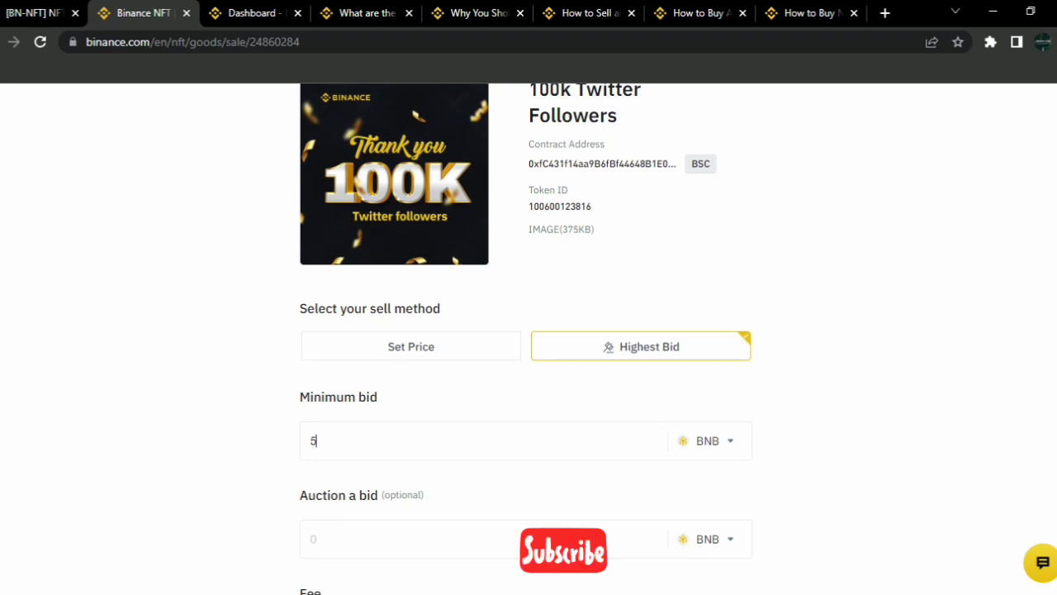
Review the auction's fee, minimum markup, start time, network, expiration date and copyright fee sections
scroll(525, 339, "down", 5)
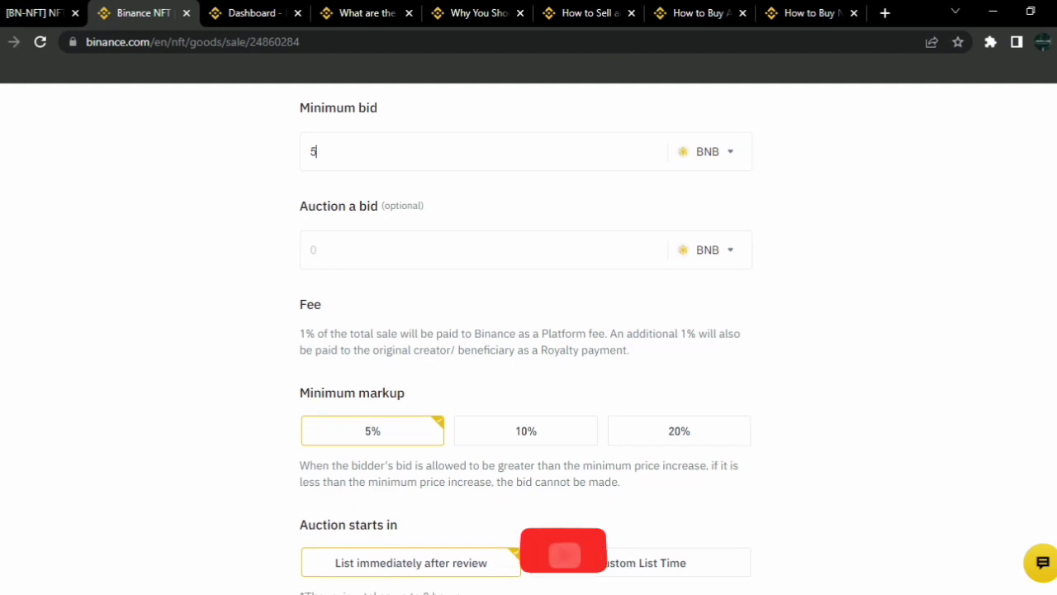
scroll(525, 339, "down", 1)
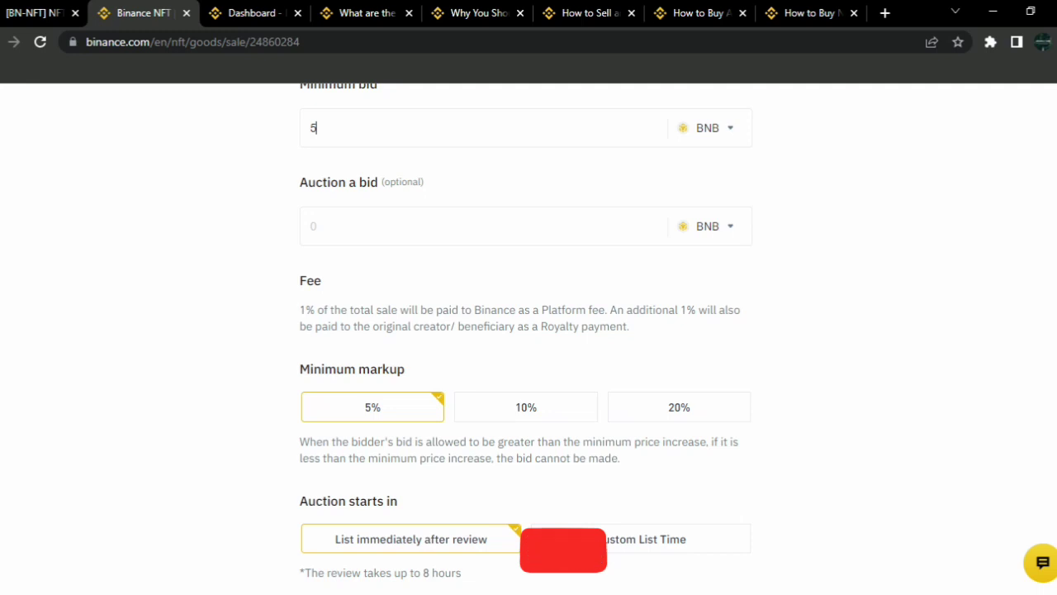
scroll(525, 339, "down", 1)
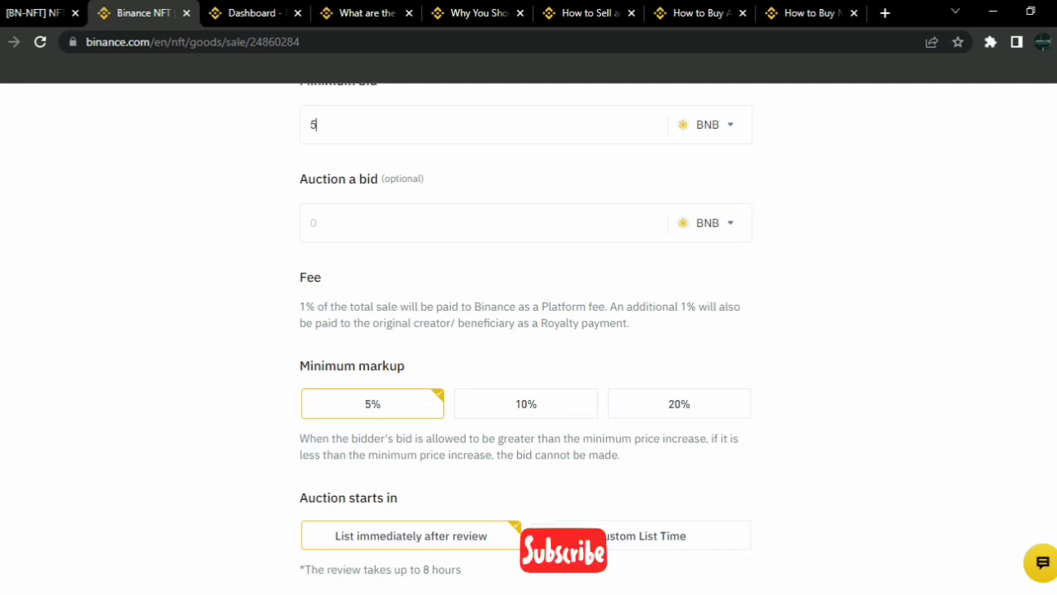
scroll(525, 338, "down", 1)
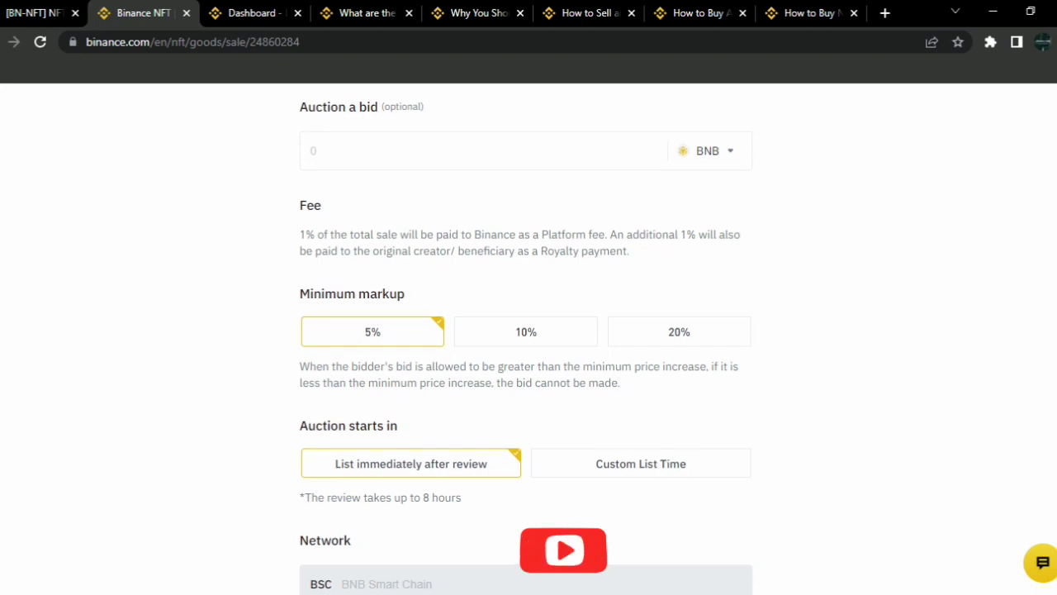
scroll(525, 339, "down", 2)
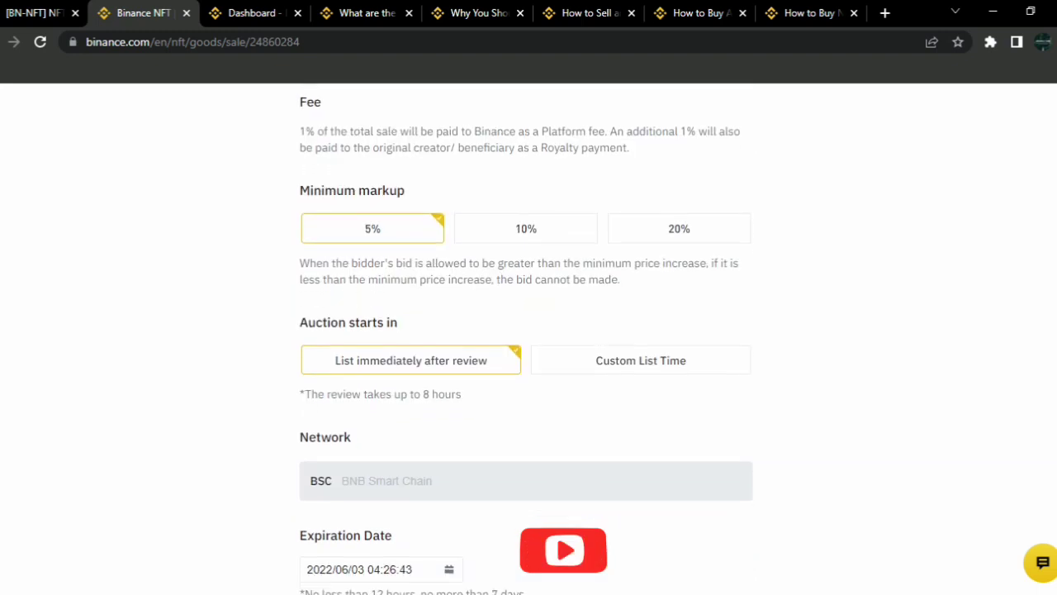
scroll(525, 338, "down", 1)
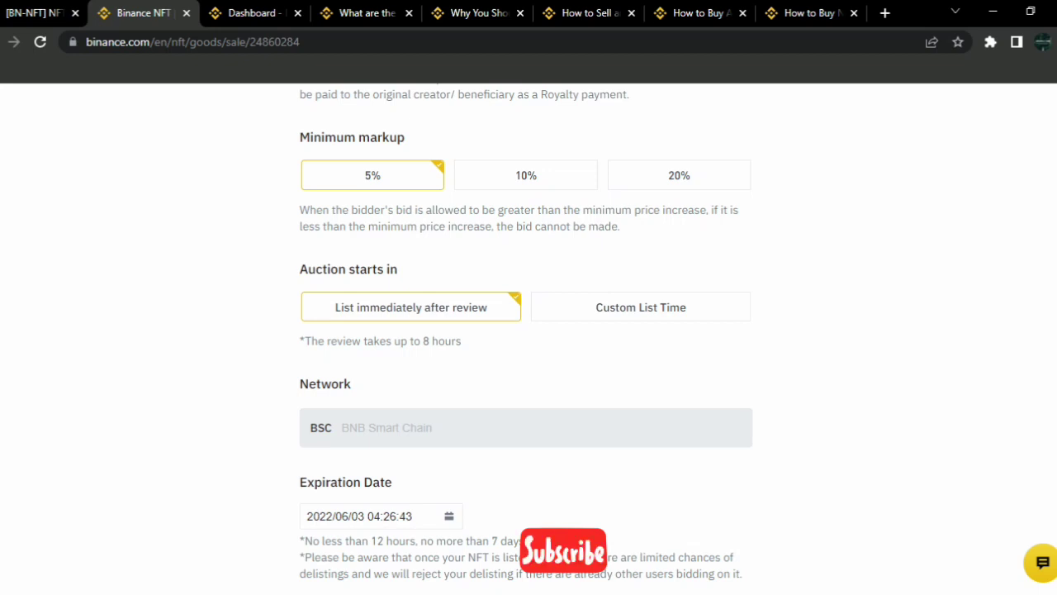
scroll(676, 470, "down", 4)
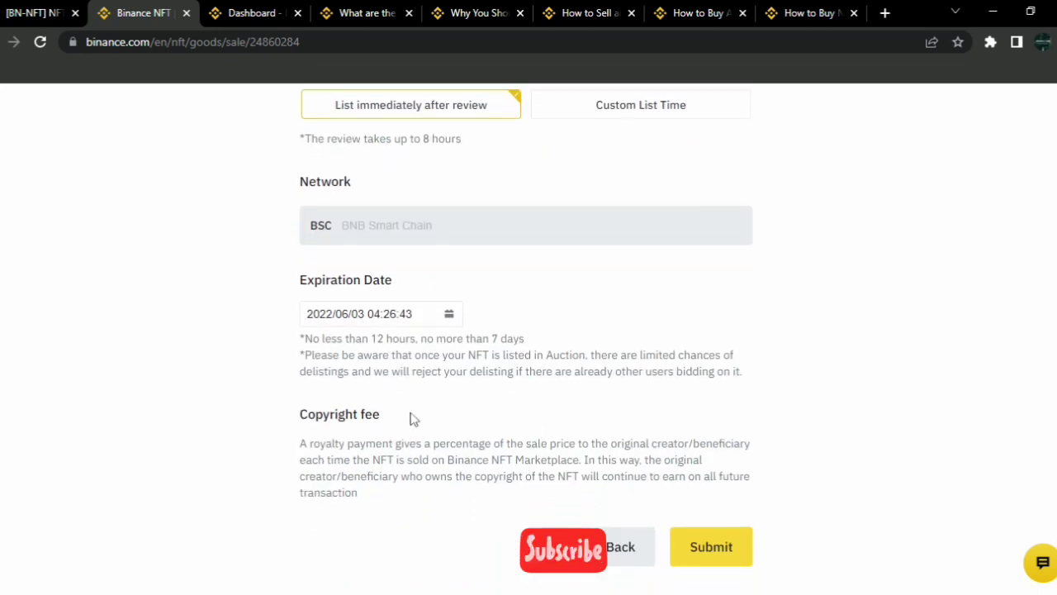
Try to set the auction's expiration date to 2022/06/07 04:26:43
left_click(367, 318)
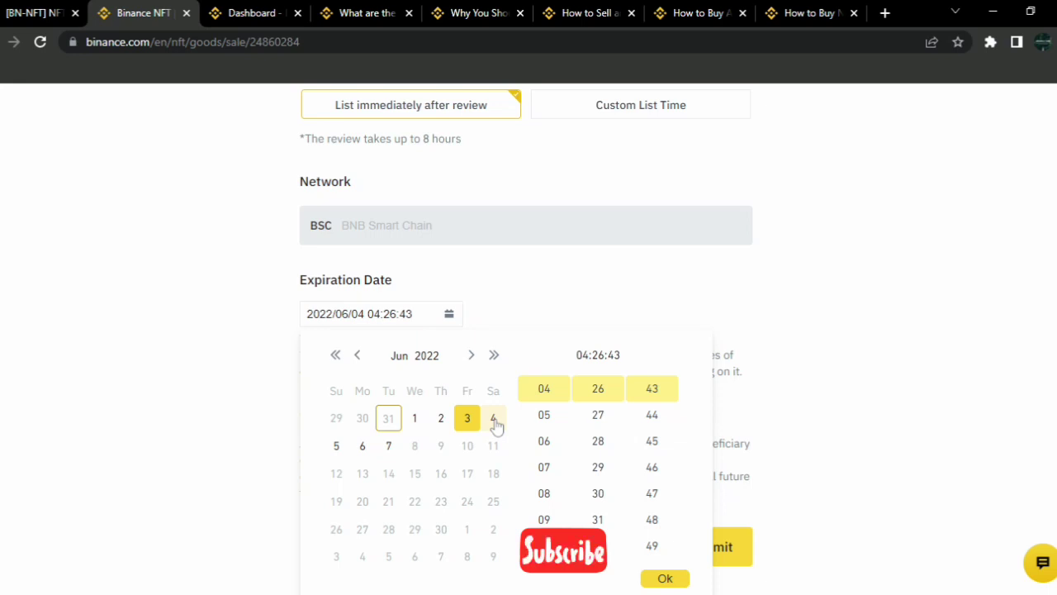
left_click(388, 453)
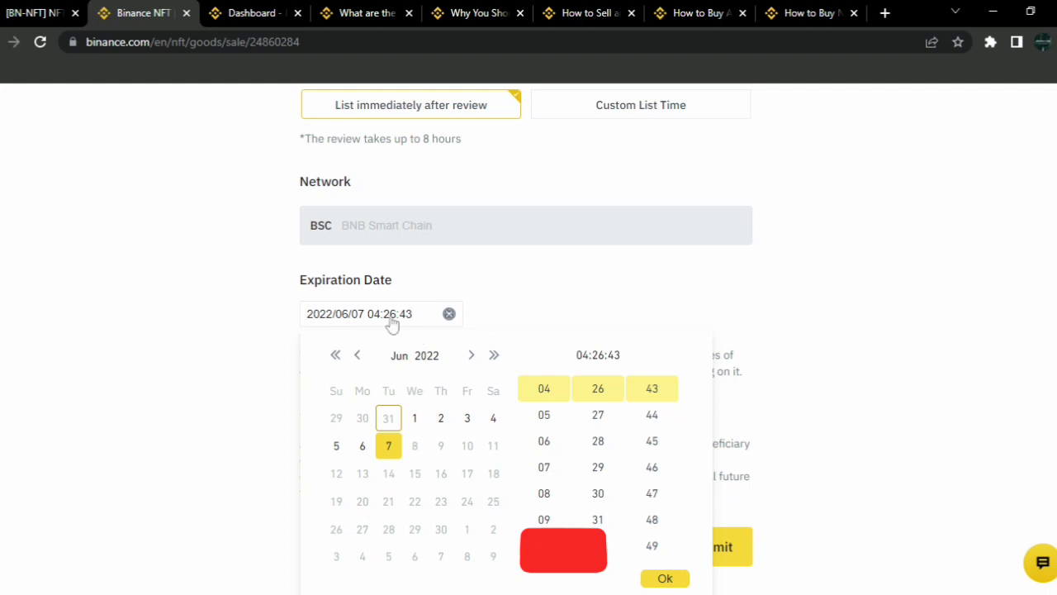
left_click(556, 269)
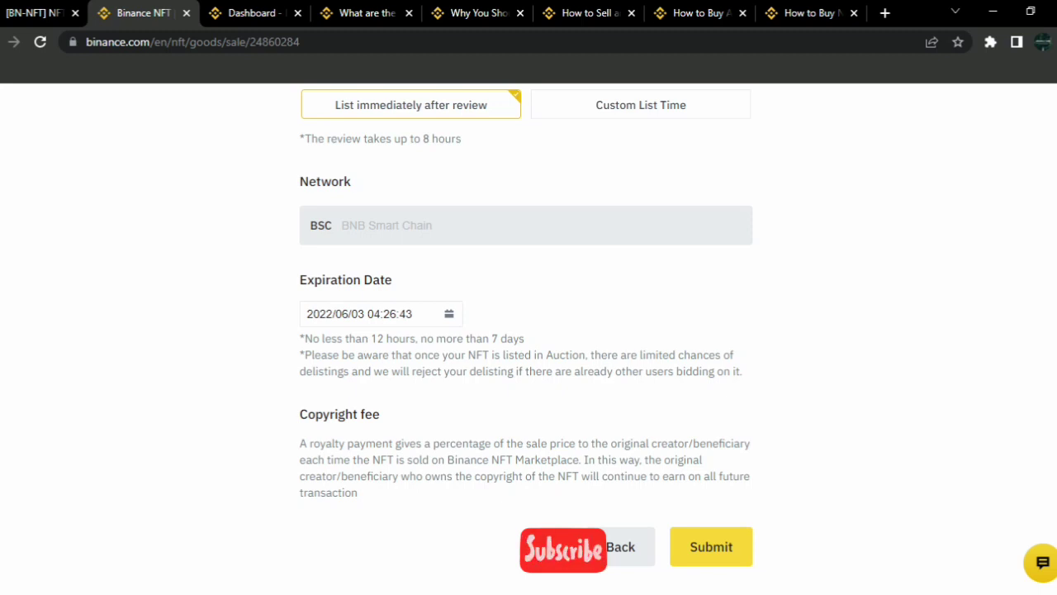
Submit the auction form to view its list details, close the summary and return to the start of the form
scroll(800, 385, "down", 4)
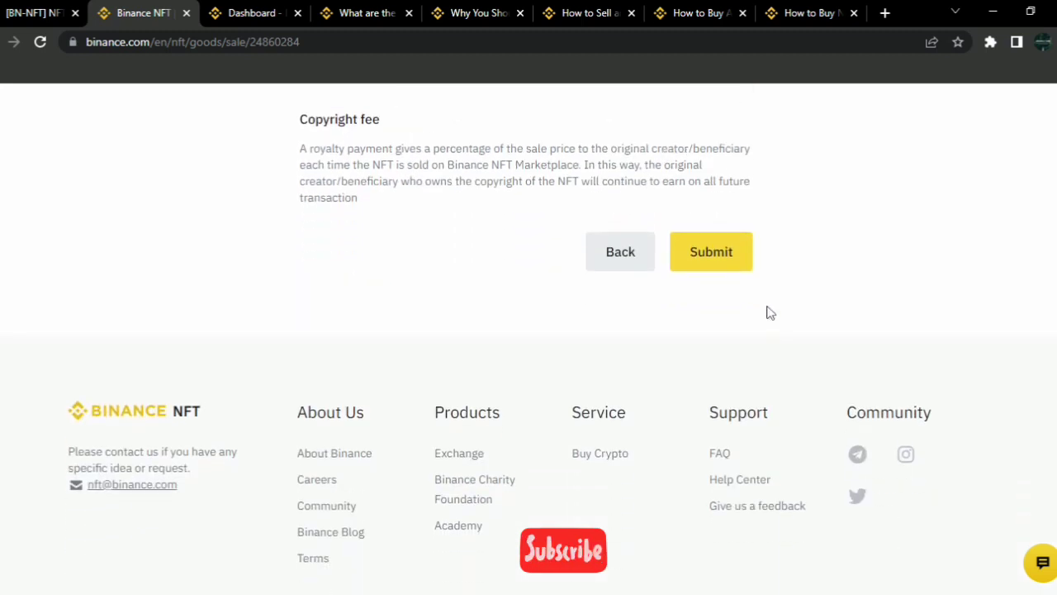
left_click(709, 266)
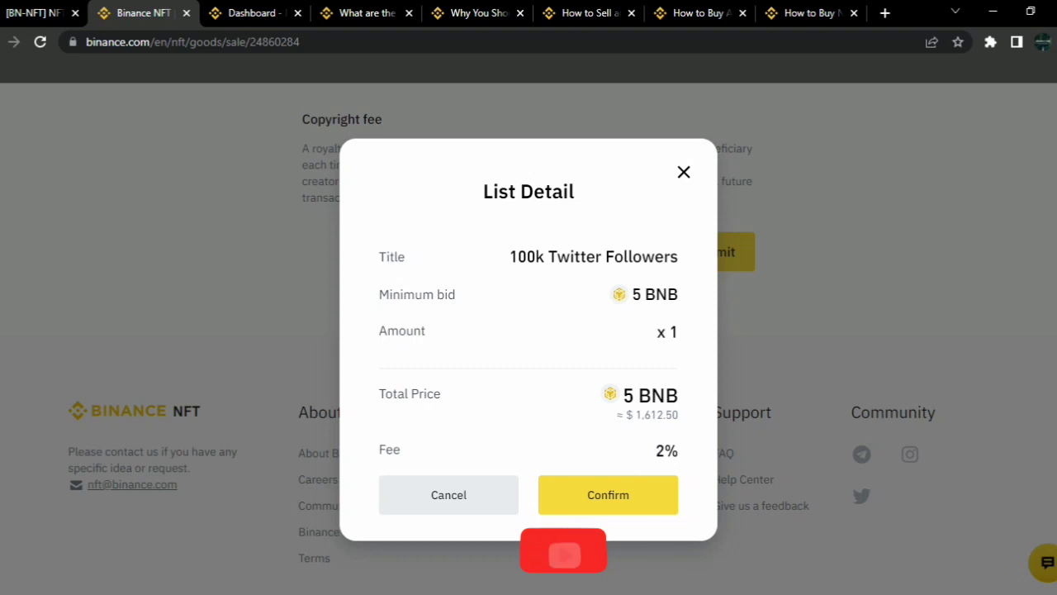
left_click(606, 505)
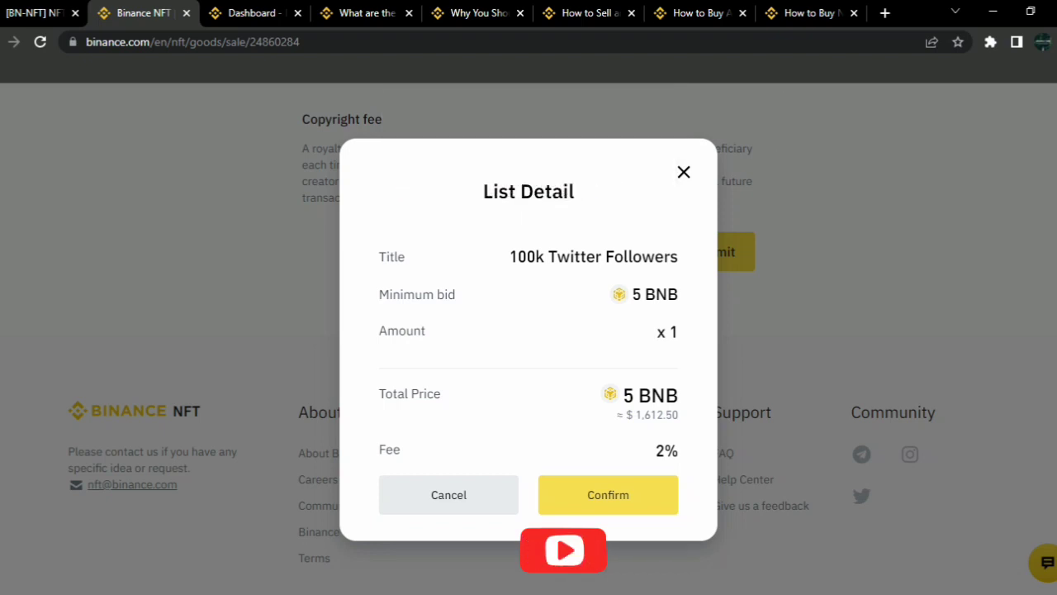
left_click(637, 511)
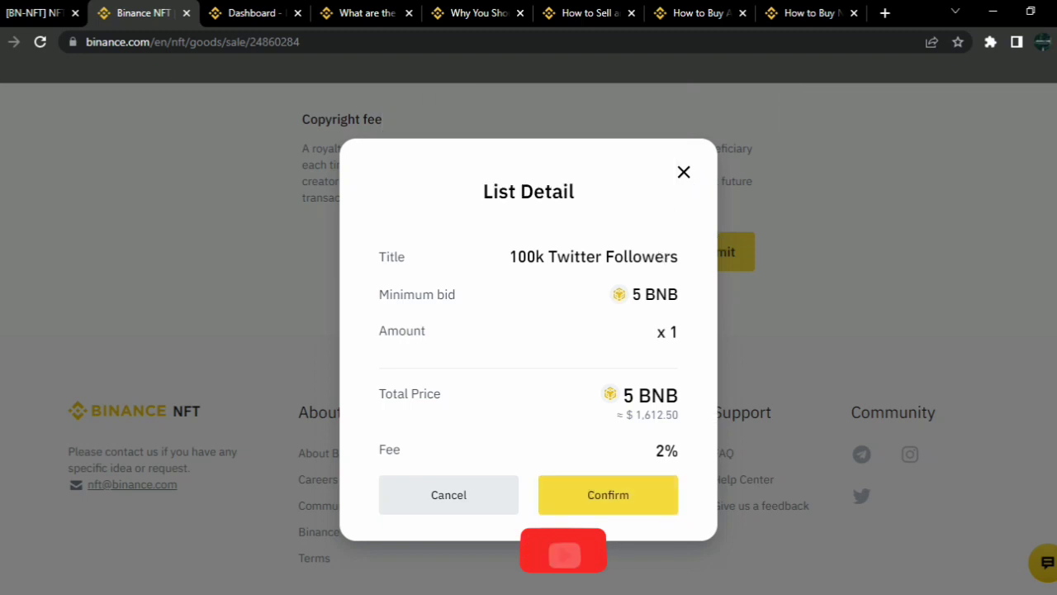
left_click(683, 174)
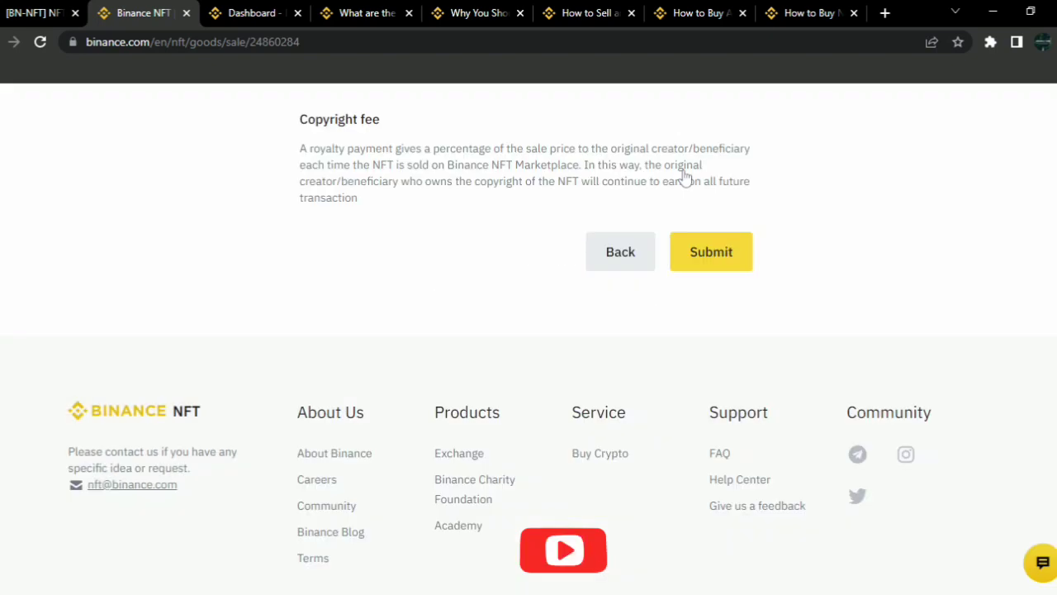
scroll(684, 177, "up", 4)
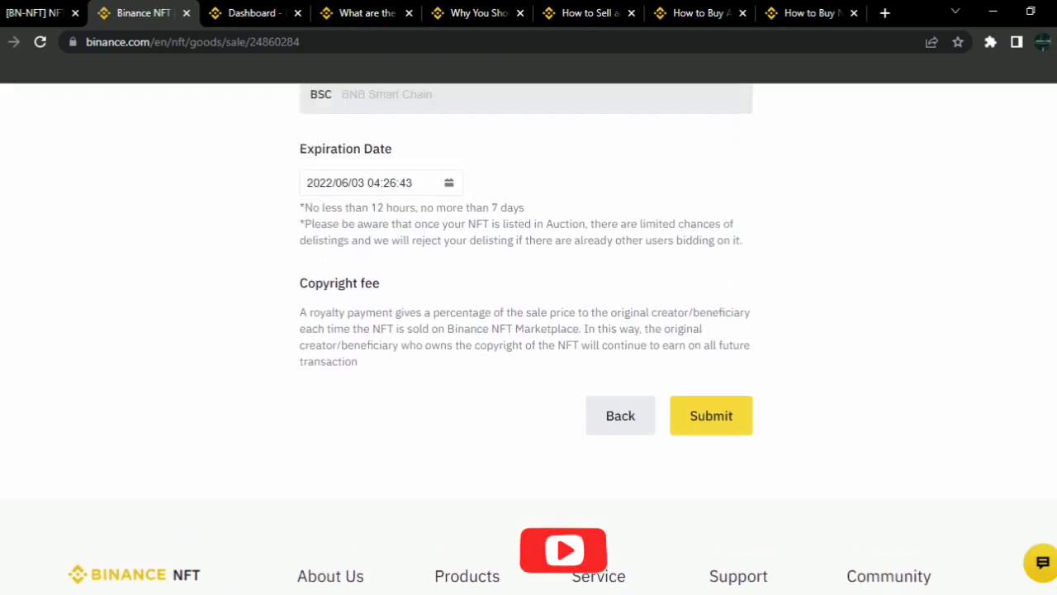
scroll(528, 338, "up", 8)
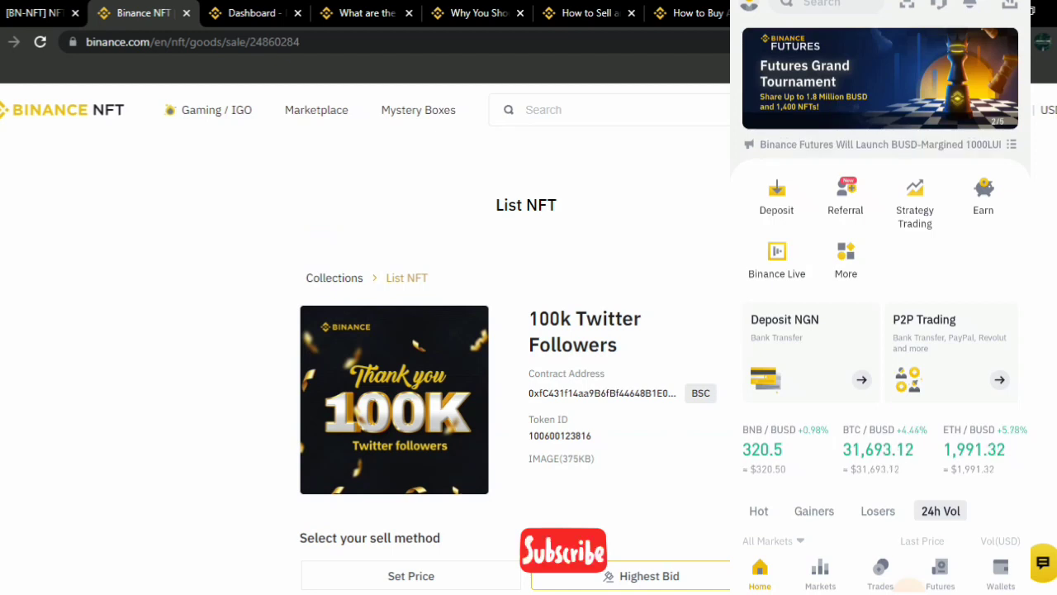
Switch to the Binance mobile app, browse its full list of services and open Binance NFT
scroll(880, 297, "down", 1)
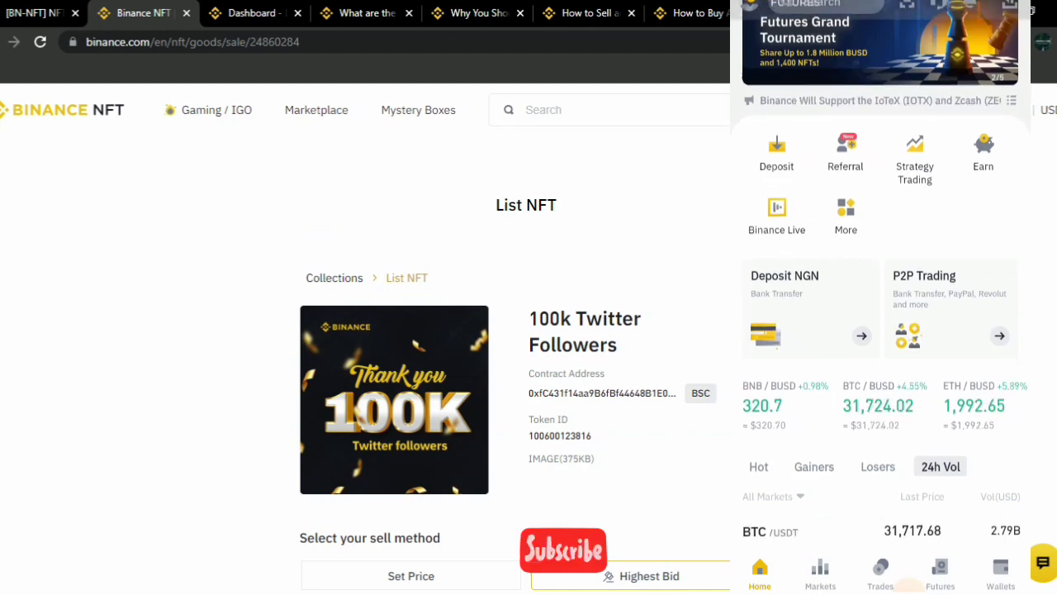
left_click(846, 217)
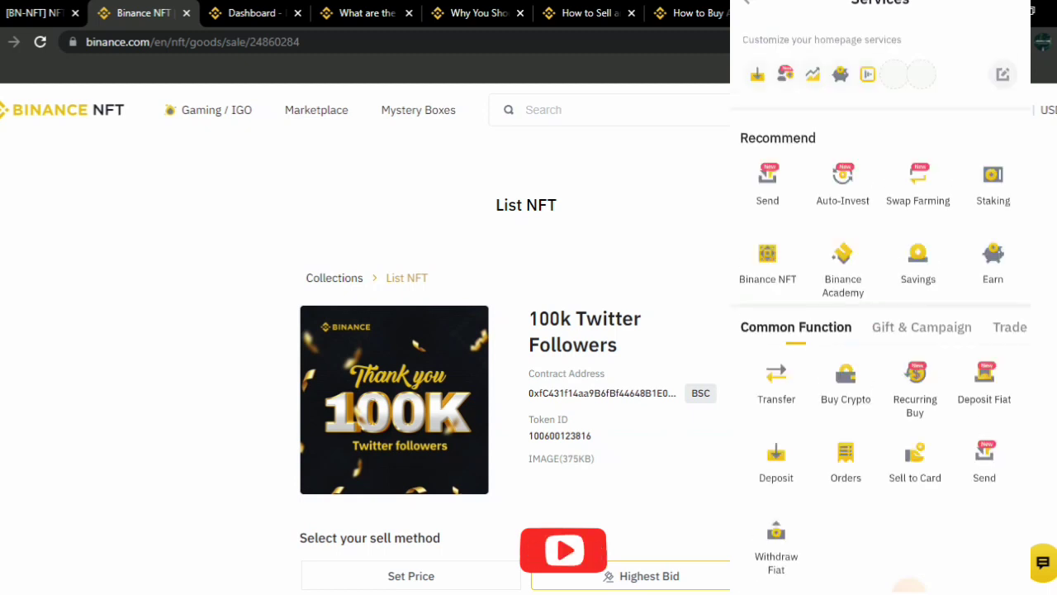
scroll(885, 359, "down", 5)
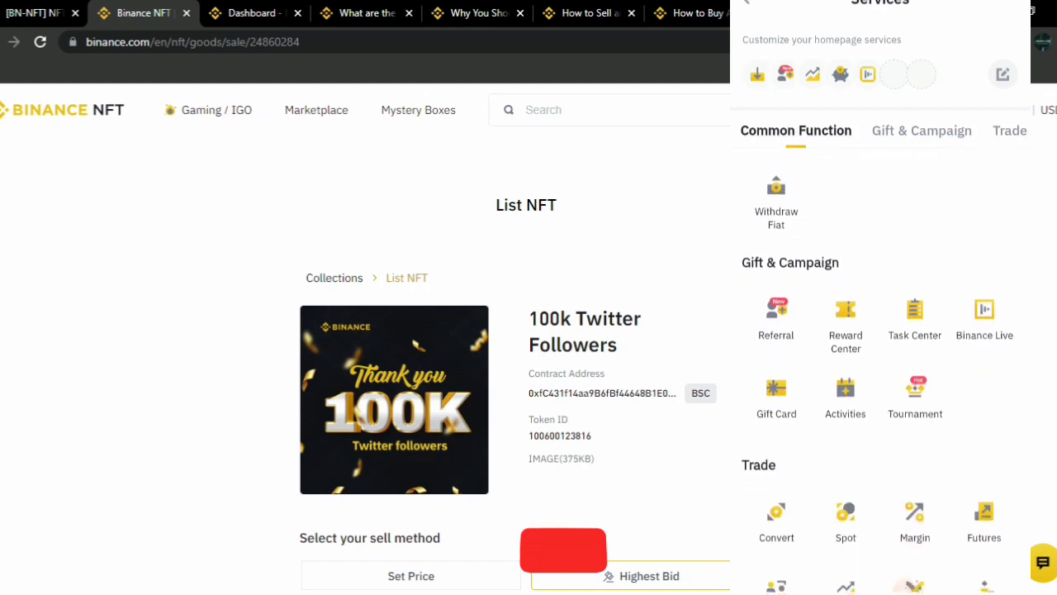
scroll(885, 359, "down", 5)
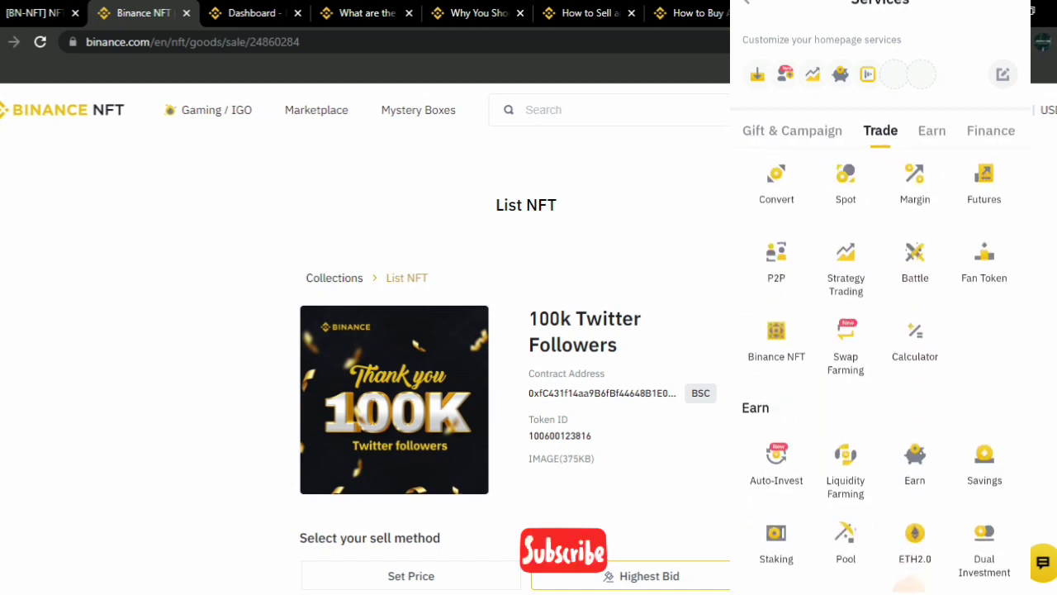
scroll(885, 359, "up", 1)
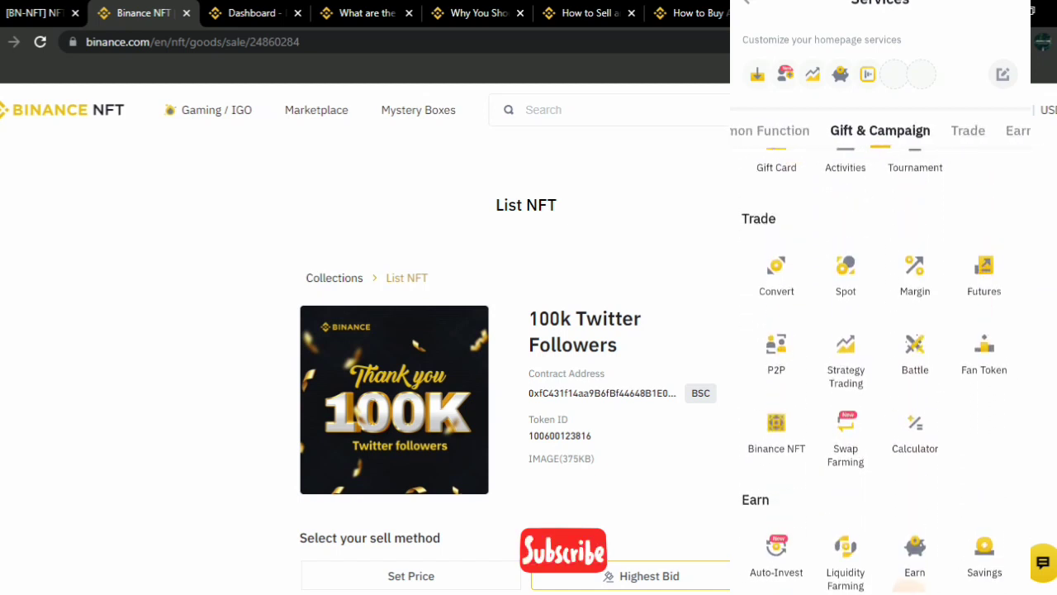
scroll(885, 359, "down", 1)
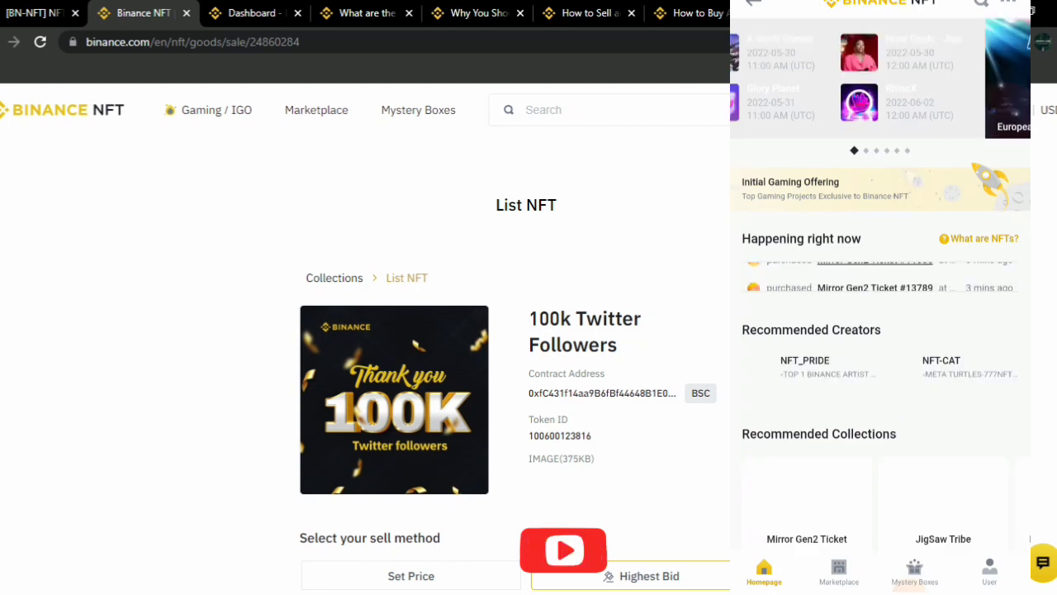
Browse the Binance NFT mobile homepage through its recommended creators, recommended collections, trending and gaming sections
scroll(880, 297, "down", 2)
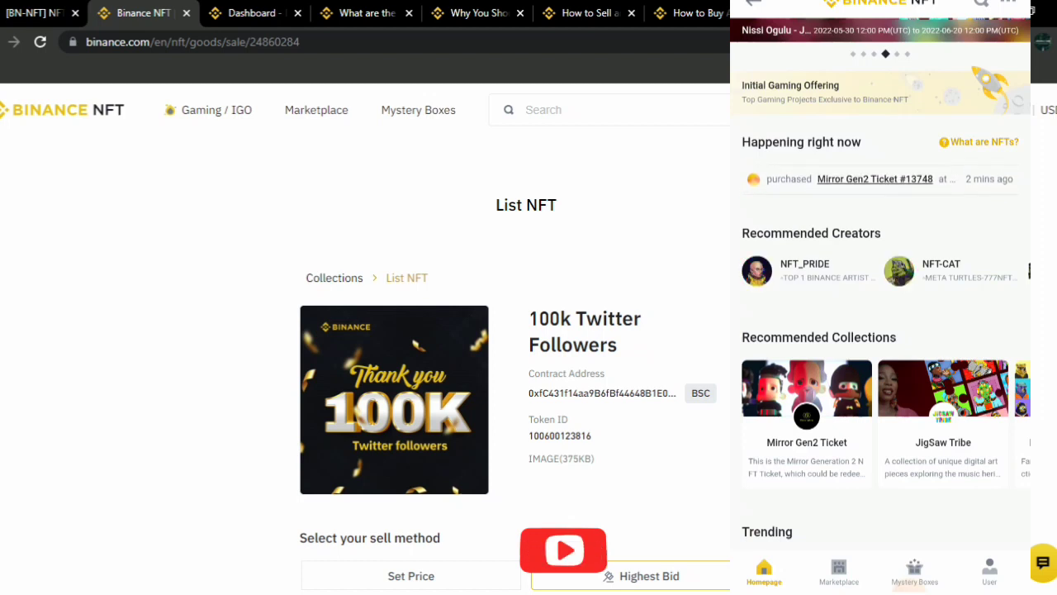
scroll(880, 284, "down", 1)
scroll(880, 314, "down", 1)
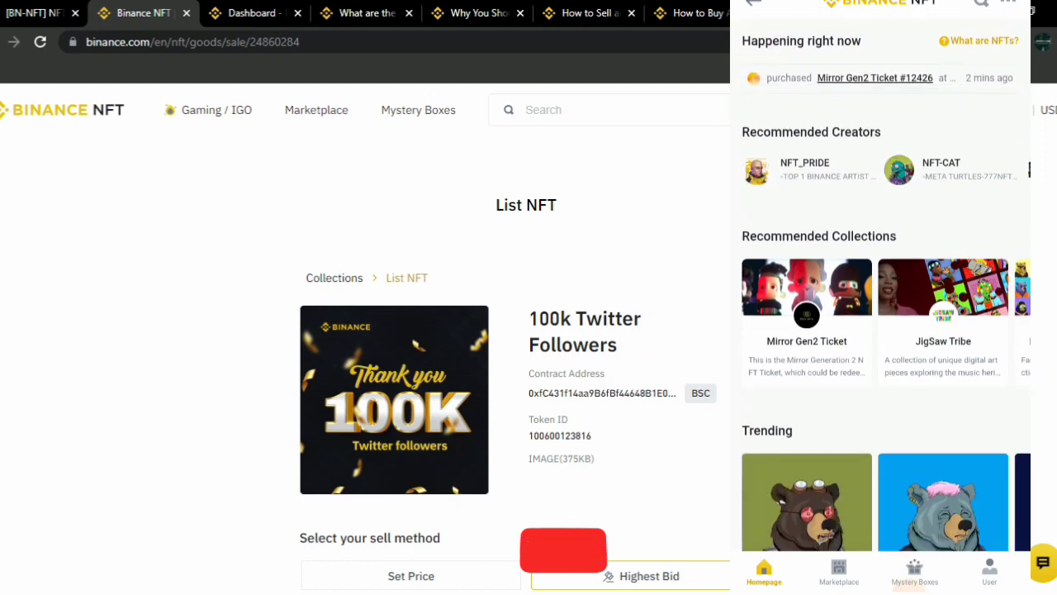
scroll(886, 286, "down", 2)
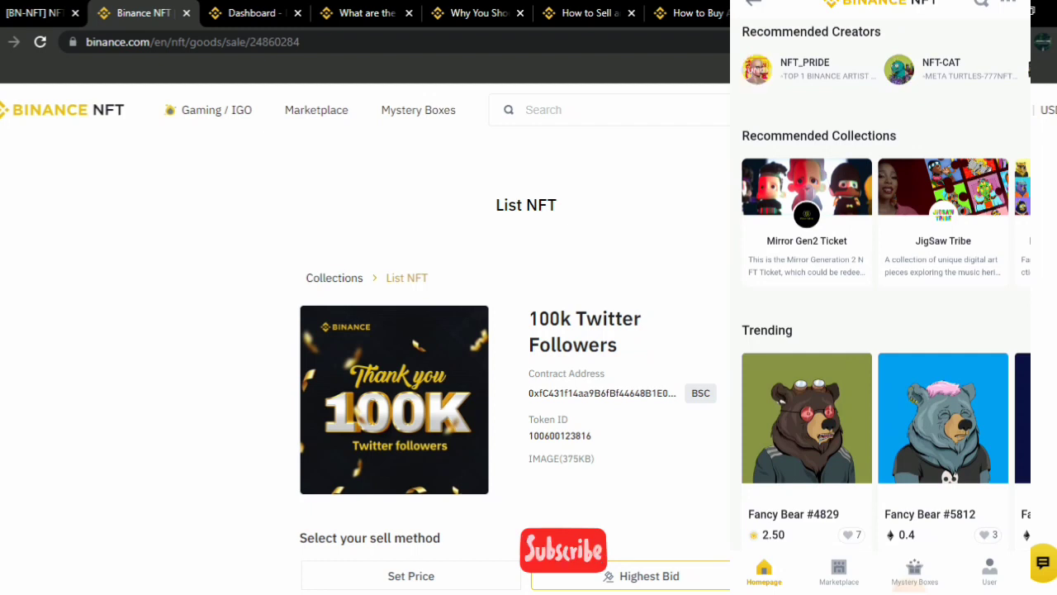
scroll(879, 313, "down", 1)
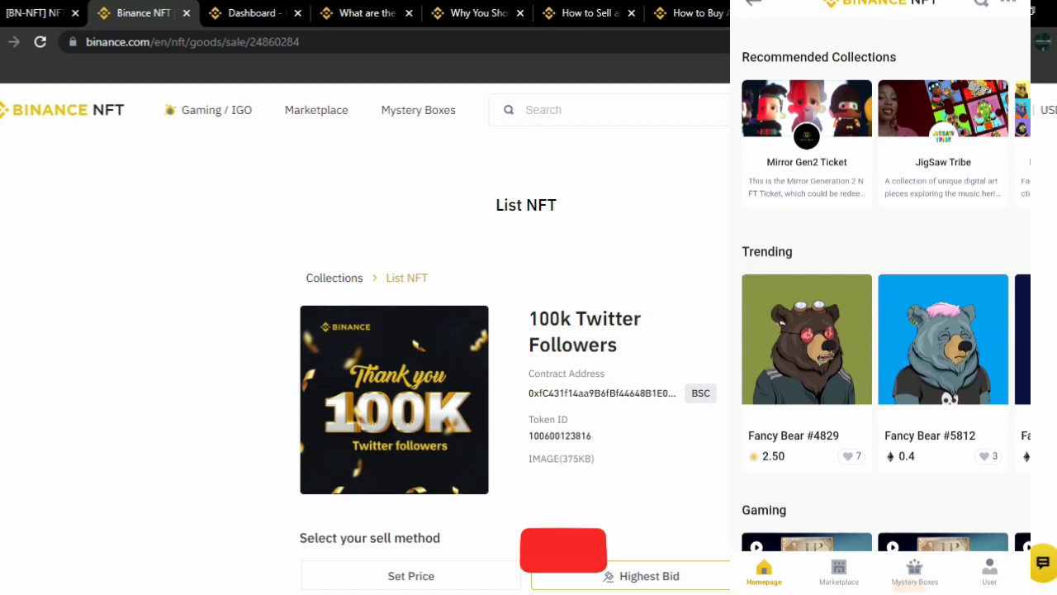
scroll(886, 284, "down", 1)
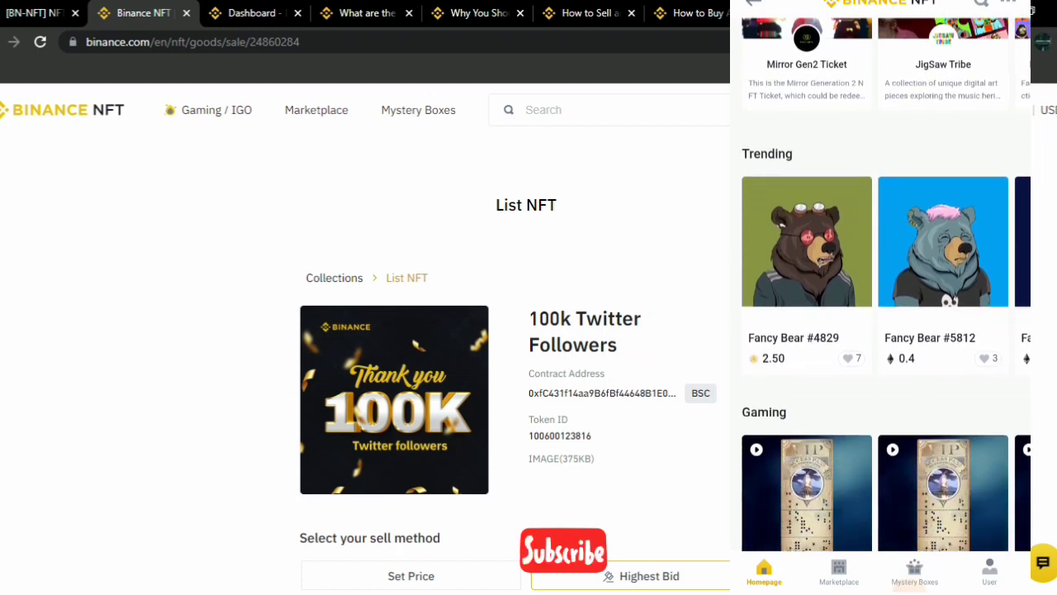